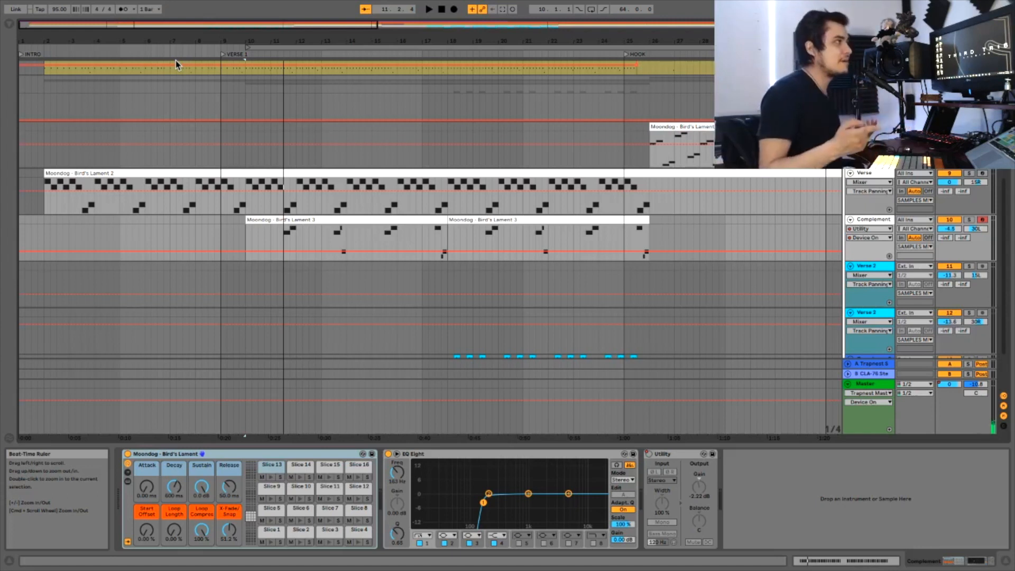
Move the loop start to 18.2.1, just ahead of the first clips on the second Complement track.
{"action": "left_click_drag", "start_coordinate": [247, 46], "coordinate": [285, 48]}
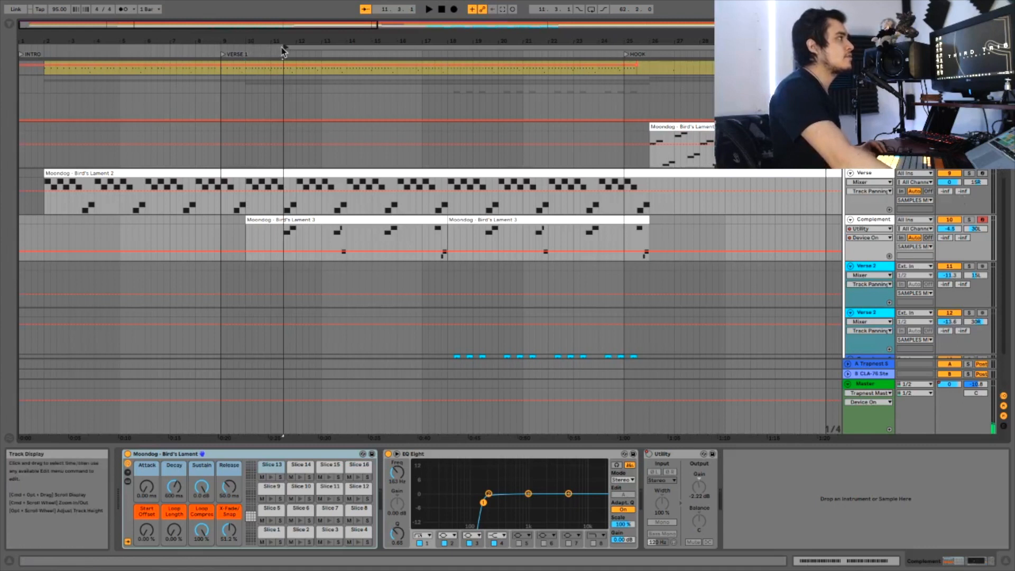
{"action": "left_click_drag", "start_coordinate": [286, 47], "coordinate": [450, 47]}
{"action": "scroll", "coordinate": [1006, 265], "scroll_direction": "down", "scroll_amount": 3}
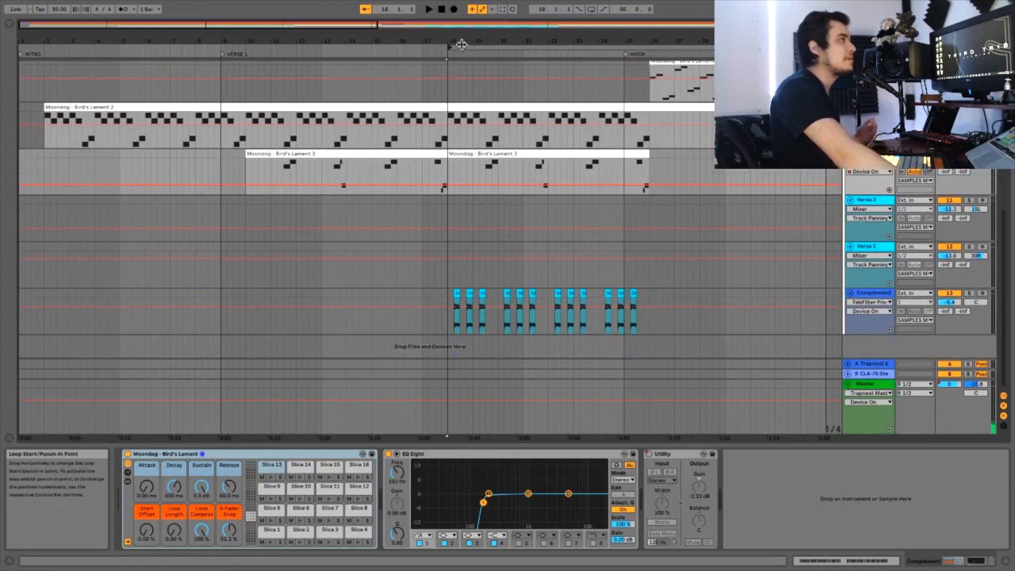
{"action": "left_click_drag", "start_coordinate": [462, 45], "coordinate": [468, 45]}
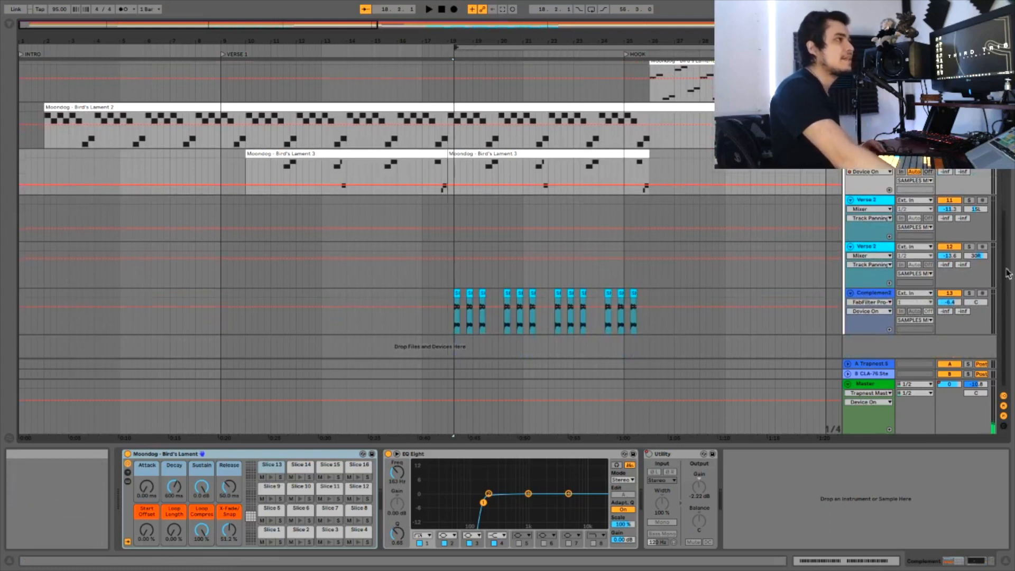
Play the second Complement track soloed from 18.2.1, unsolo it to hear it within the full mix, and stop playback.
{"action": "left_click", "coordinate": [971, 294]}
{"action": "key", "text": "space"}
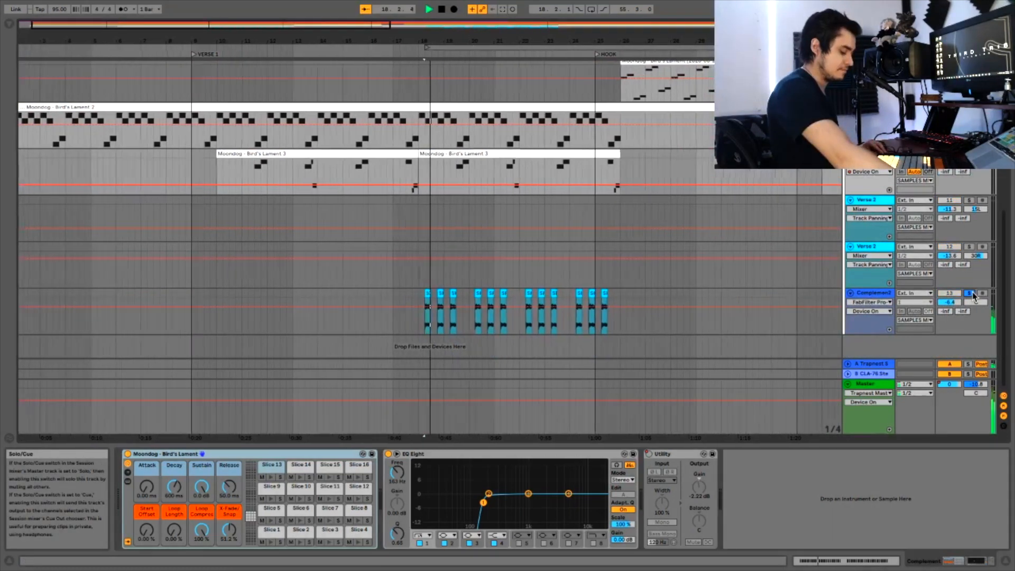
{"action": "left_click", "coordinate": [972, 294]}
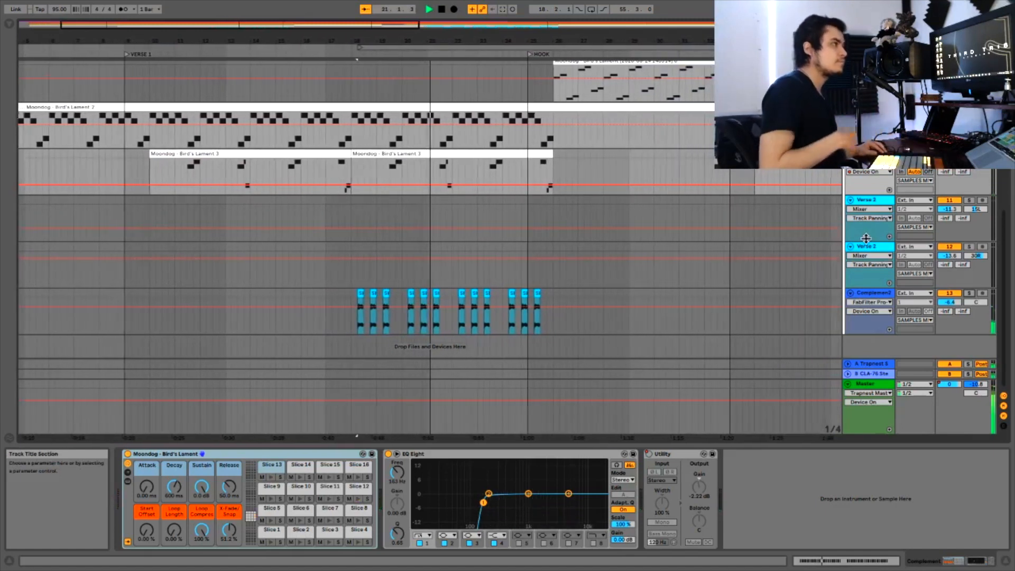
{"action": "key", "text": "space"}
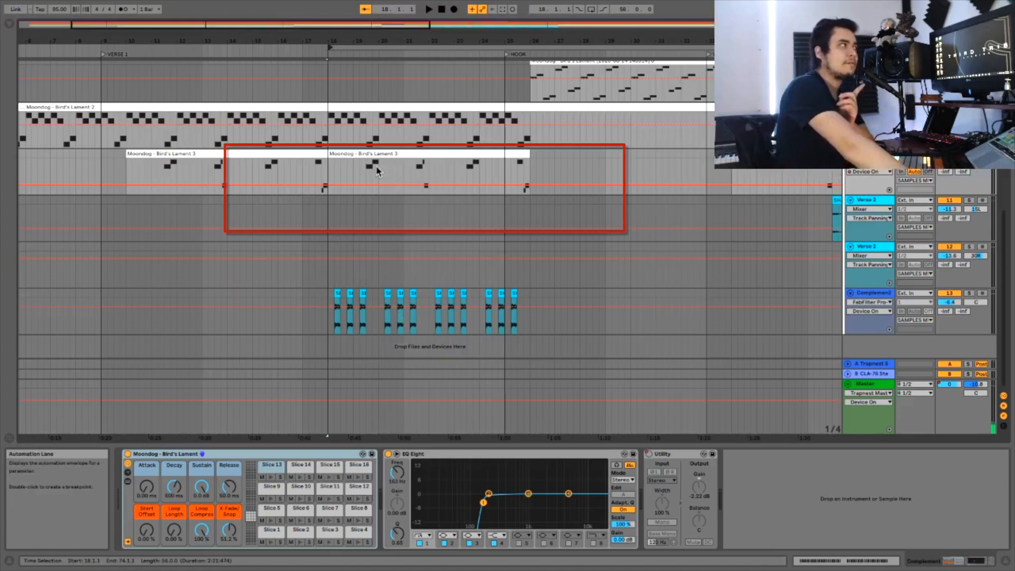
Select the third clip on the second Complement track, solo the track, and audition its clips from around bar 18.
{"action": "left_click", "coordinate": [363, 293]}
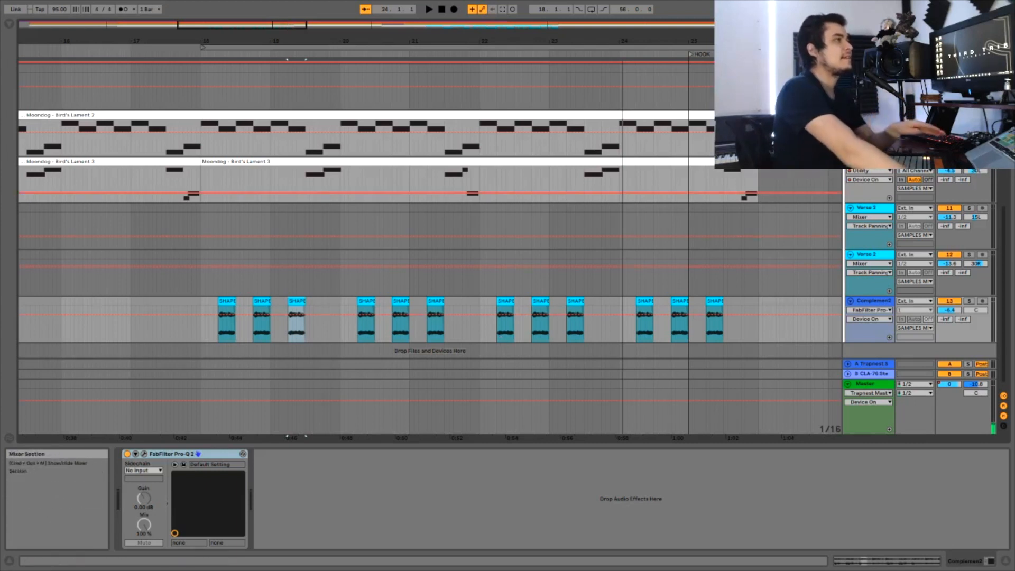
{"action": "left_click", "coordinate": [971, 302]}
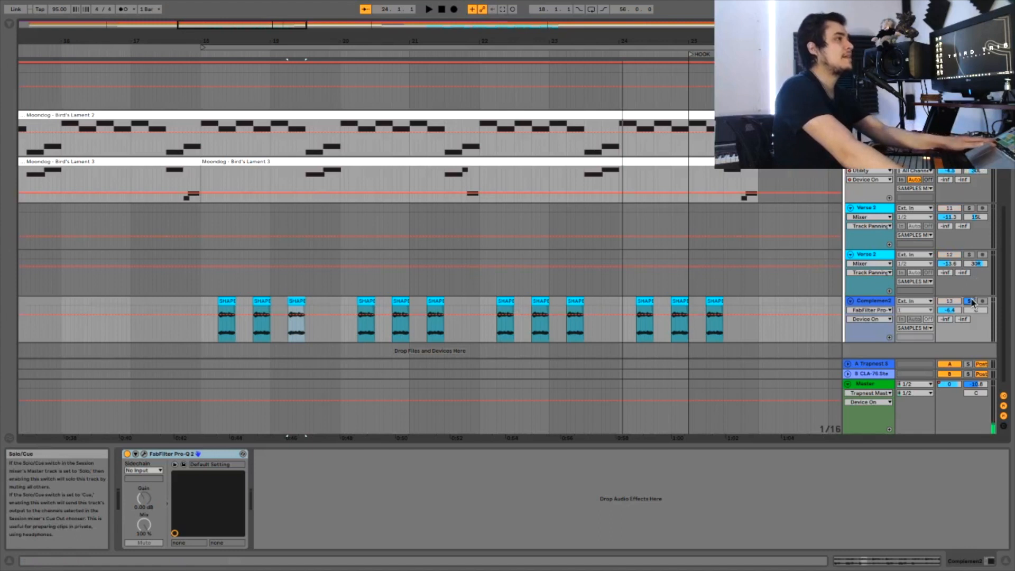
{"action": "left_click", "coordinate": [210, 55]}
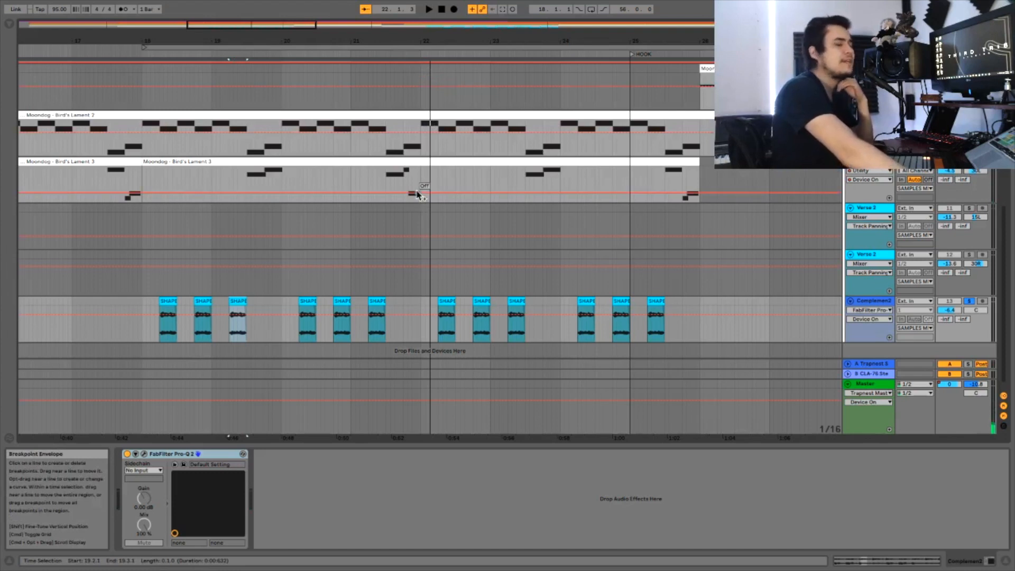
{"action": "left_click", "coordinate": [372, 53]}
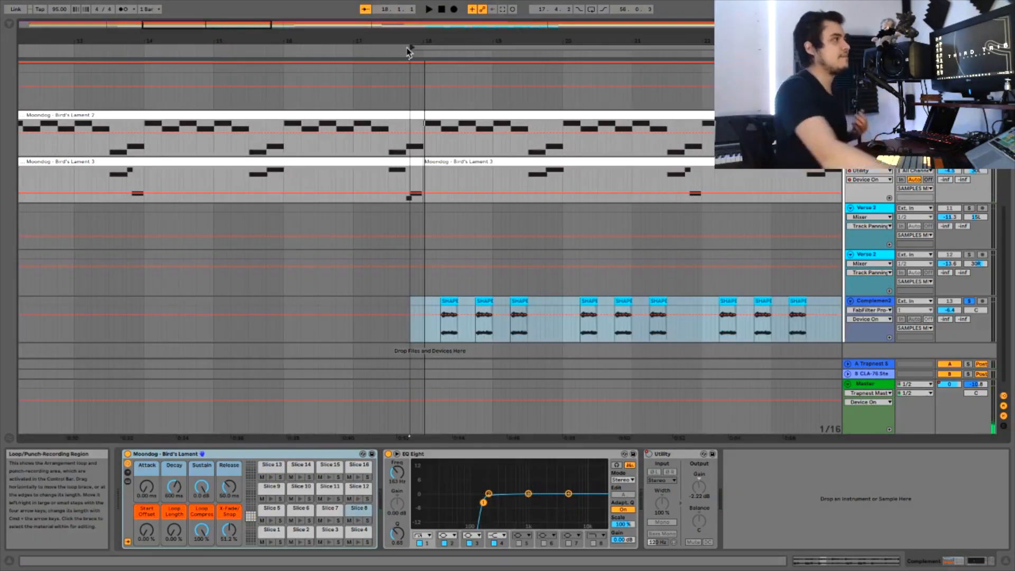
{"action": "left_click", "coordinate": [348, 54]}
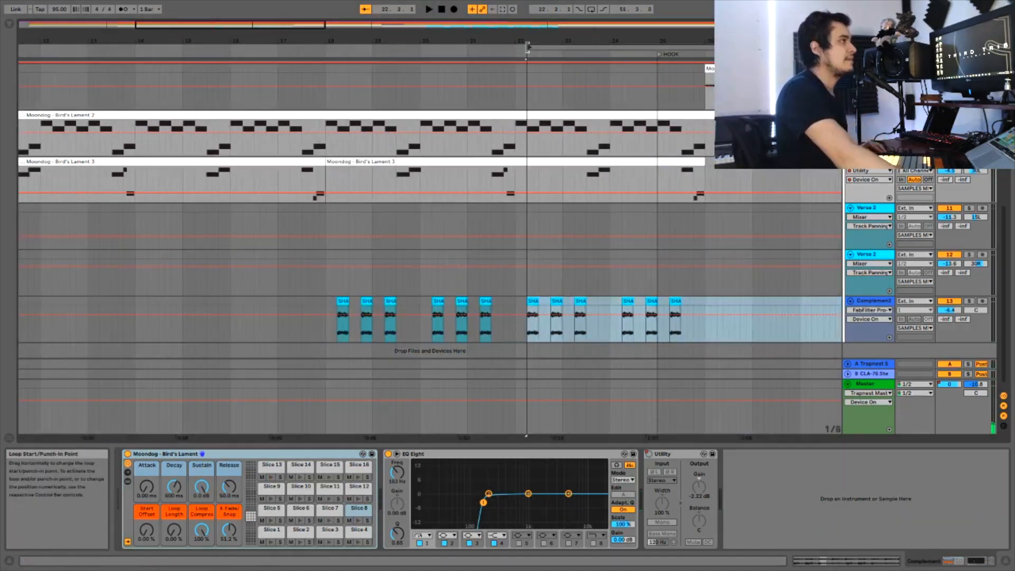
Set the loop start to 26.1.1 in the hook section and play the hook.
{"action": "left_click_drag", "start_coordinate": [528, 48], "coordinate": [711, 58]}
{"action": "left_click_drag", "start_coordinate": [294, 26], "coordinate": [448, 30]}
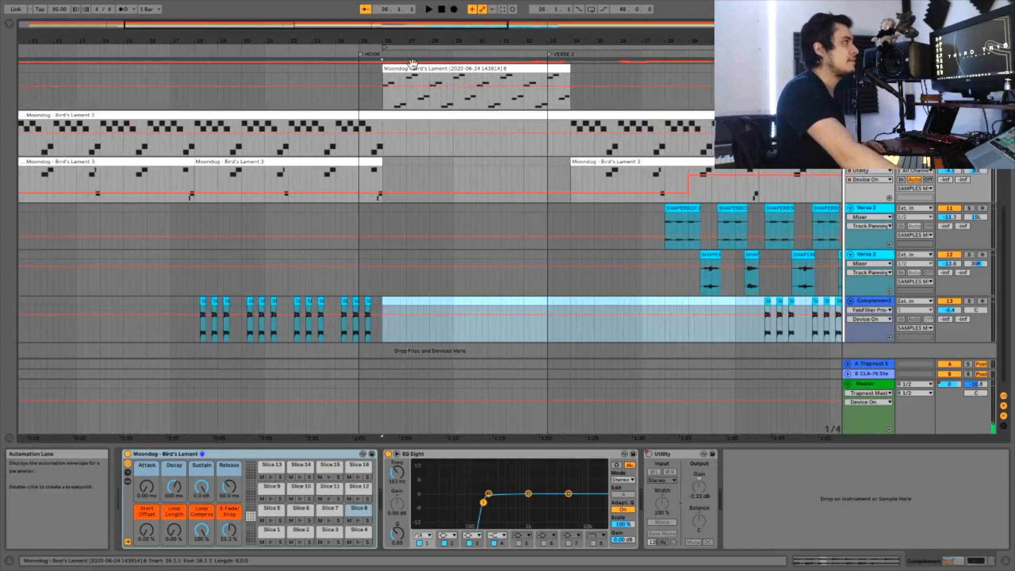
{"action": "left_click", "coordinate": [473, 48]}
{"action": "key", "text": "space"}
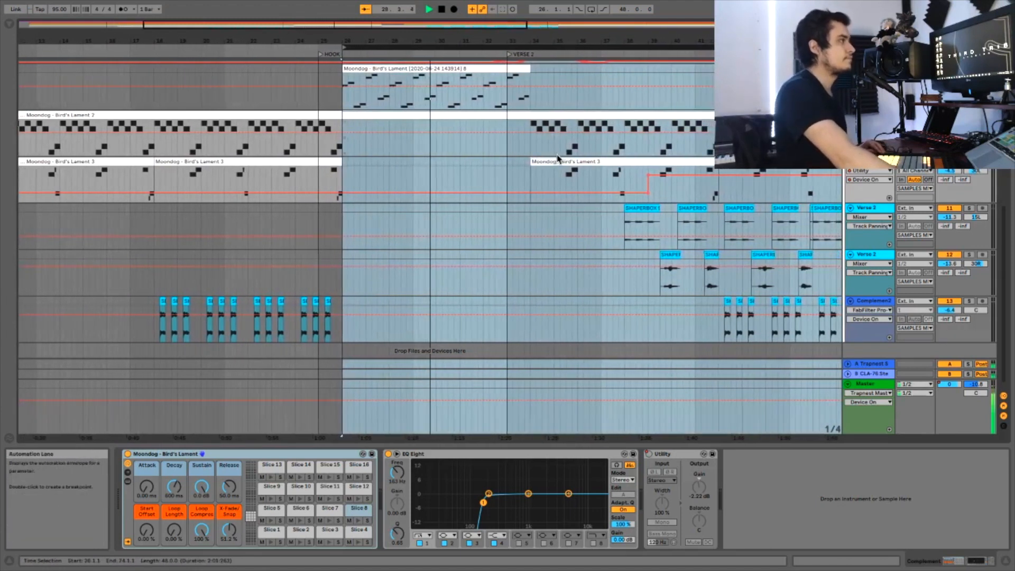
Play verse 1 from 10.1.1, mute the SAMPLES MIDI group to hear the drums and bass, and stop playback.
{"action": "double_click", "coordinate": [422, 43]}
{"action": "key", "text": "space"}
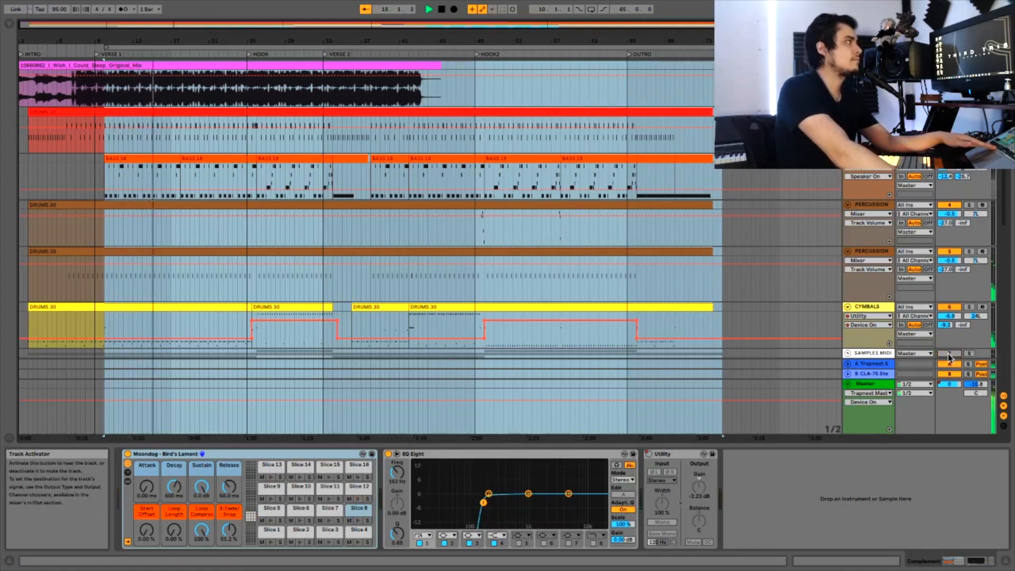
{"action": "left_click", "coordinate": [949, 353]}
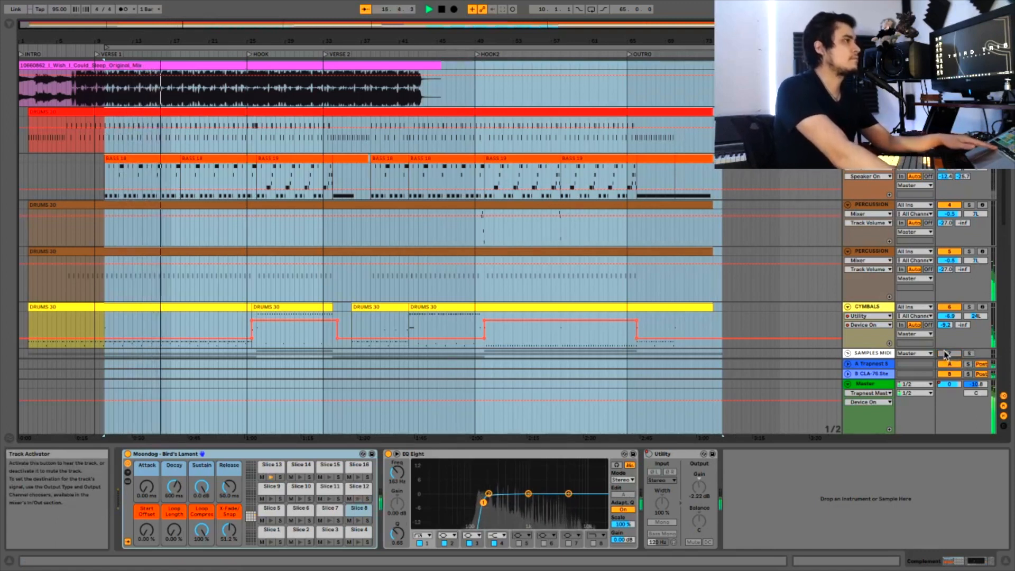
{"action": "key", "text": "space"}
{"action": "key", "text": "space"}
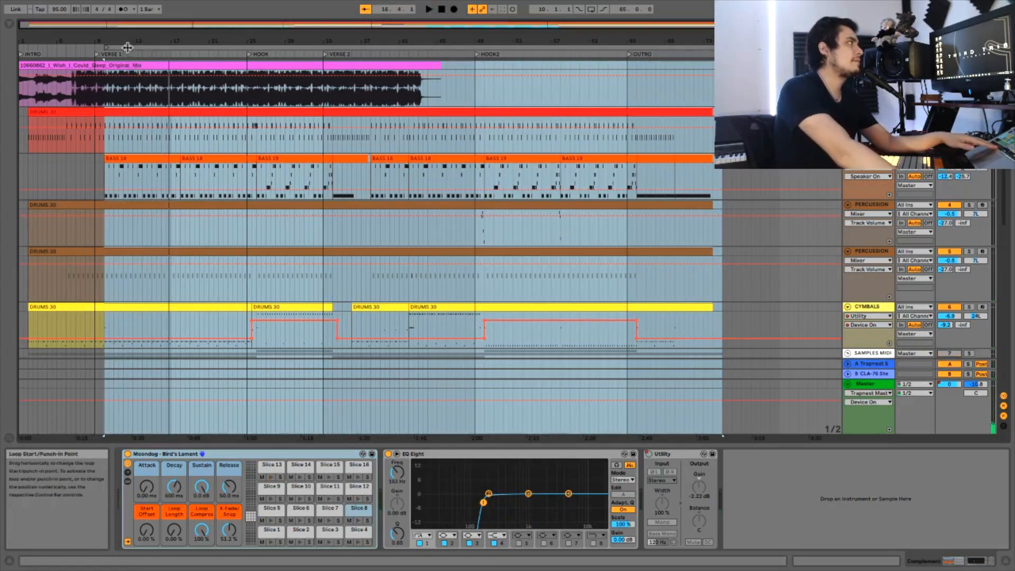
Play the hook from a loop start of 25.3.1, jump playback to bar 18 in verse 1 for comparison, and stop.
{"action": "left_click_drag", "start_coordinate": [127, 47], "coordinate": [278, 47]}
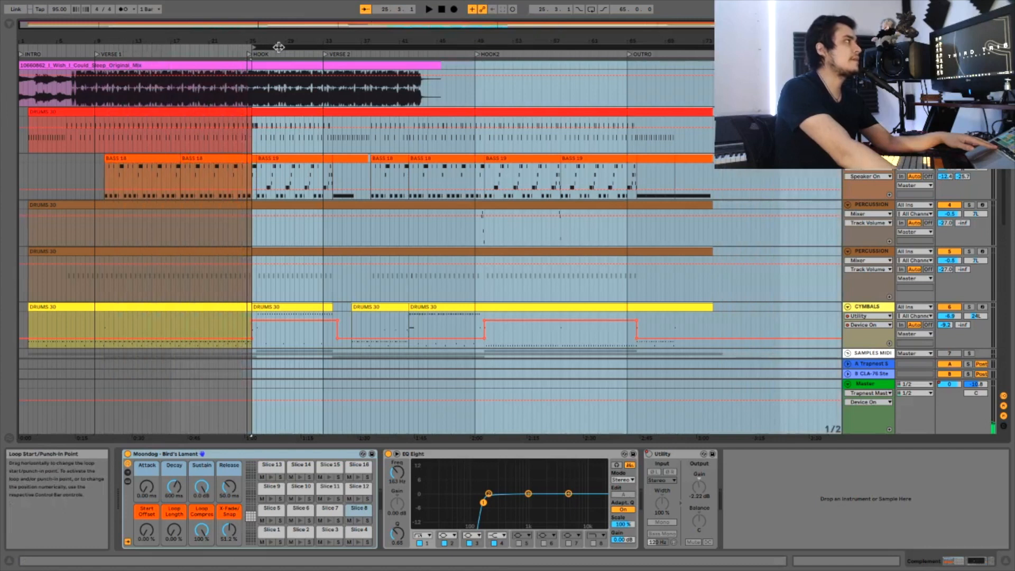
{"action": "key", "text": "space"}
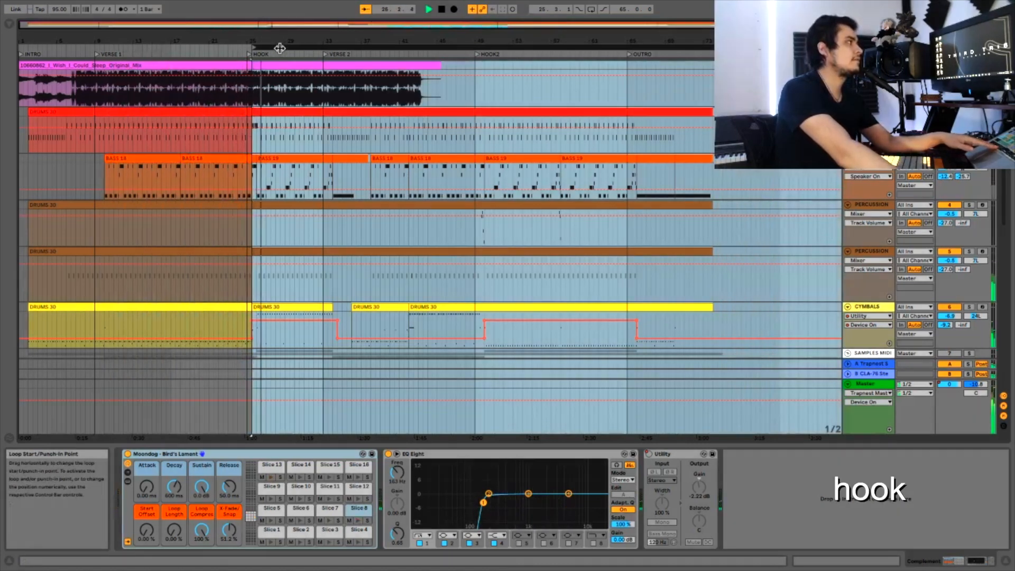
{"action": "left_click", "coordinate": [187, 51]}
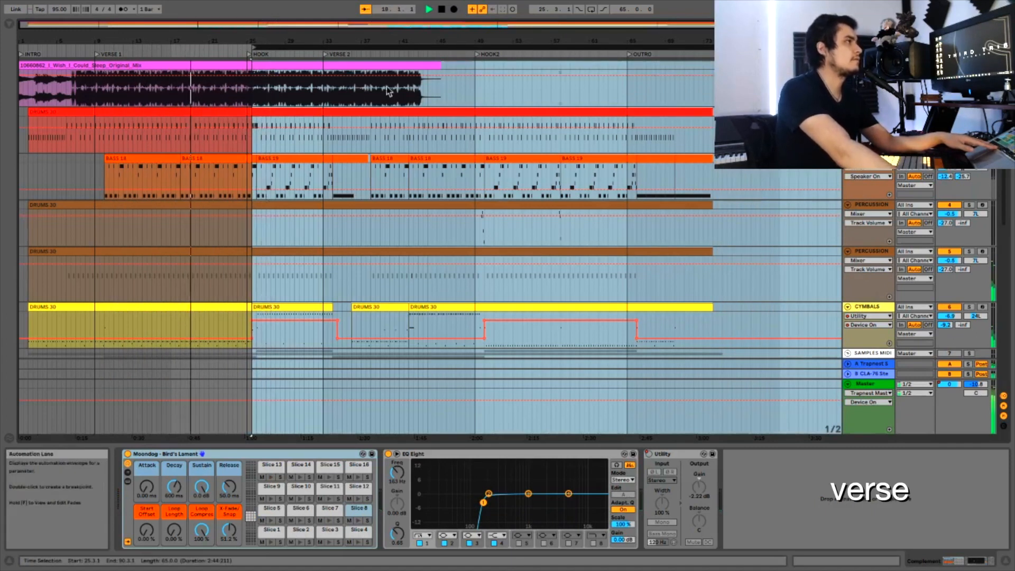
{"action": "key", "text": "space"}
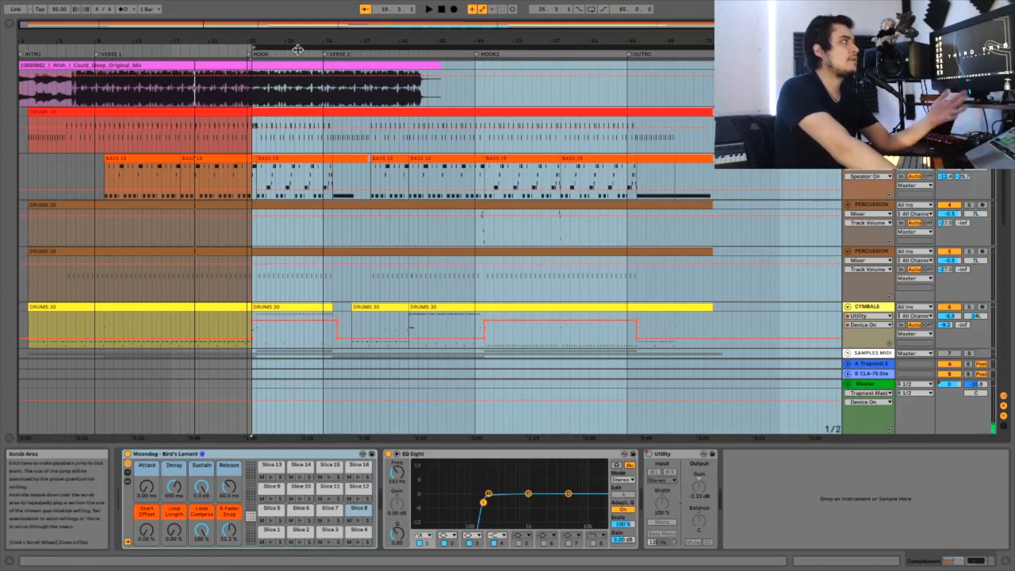
Play the hook from a loop start of 26.1.1, and return the loop start to 10.1.1 to play verse 1.
{"action": "left_click_drag", "start_coordinate": [295, 49], "coordinate": [302, 49]}
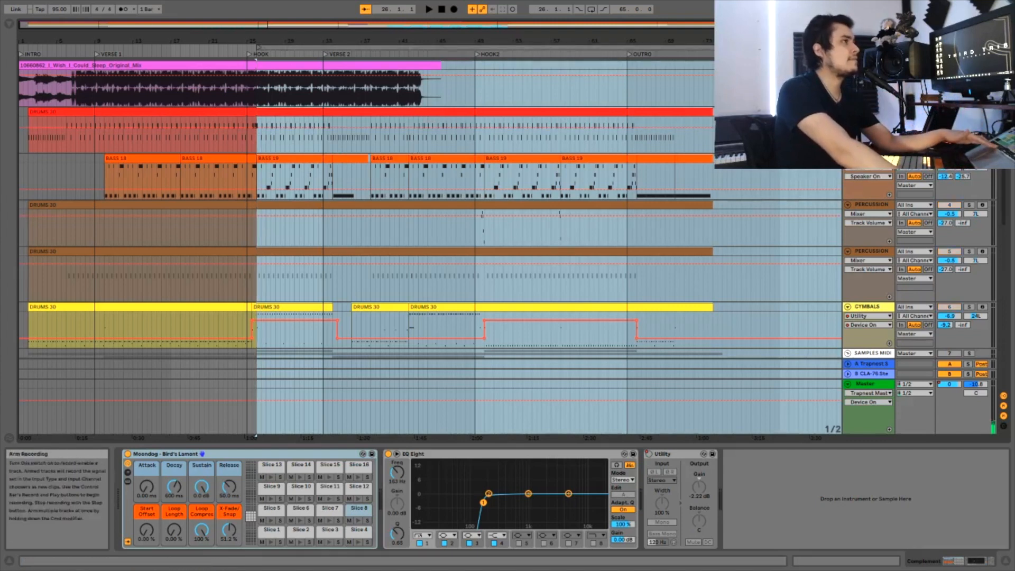
{"action": "key", "text": "space"}
{"action": "left_click_drag", "start_coordinate": [256, 47], "coordinate": [104, 47]}
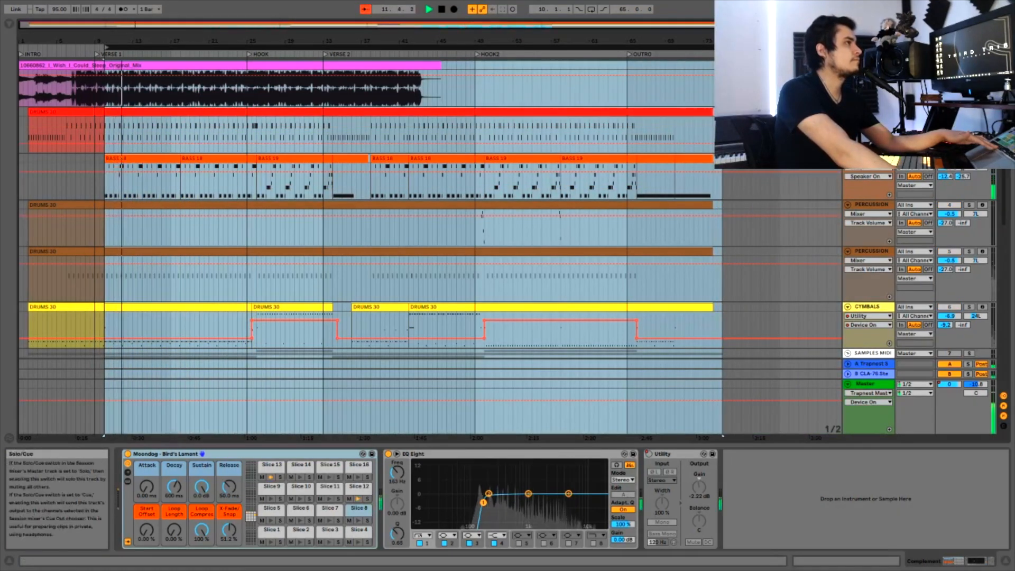
{"action": "key", "text": "space"}
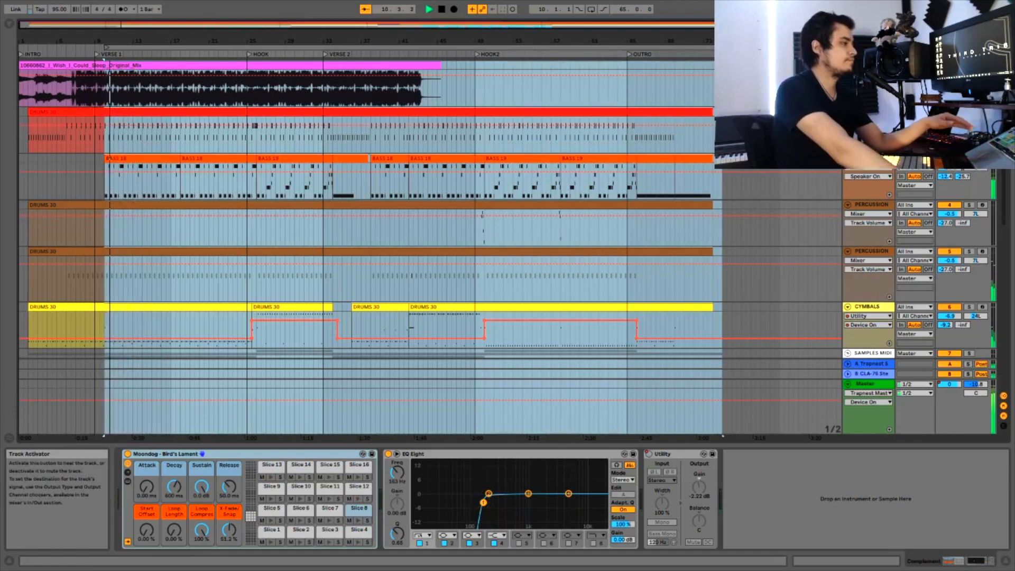